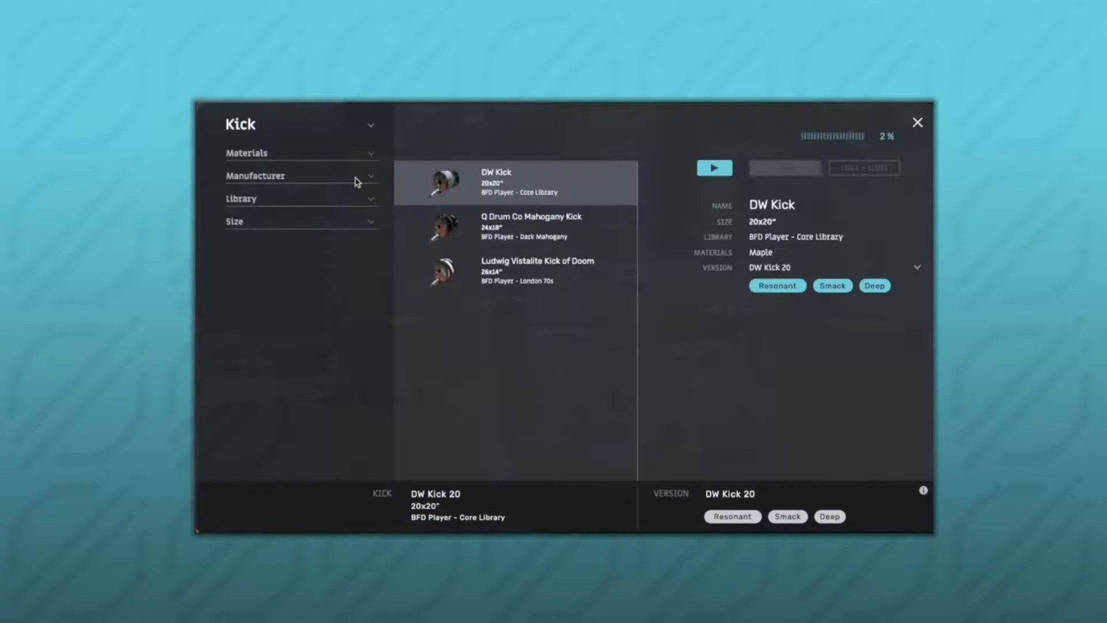
Filter the kick browser and load the Q Drum Co Mahogany Kick into the kit.
{"action": "left_click", "coordinate": [371, 153]}
{"action": "left_click", "coordinate": [371, 225]}
{"action": "left_click", "coordinate": [371, 296]}
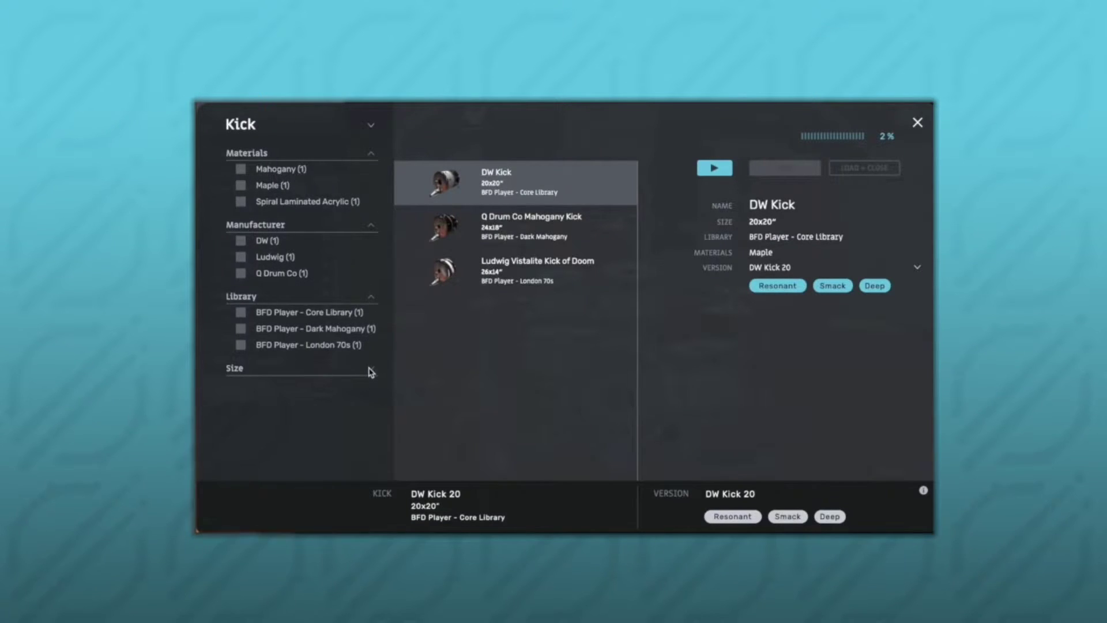
{"action": "left_click", "coordinate": [371, 372]}
{"action": "left_click", "coordinate": [608, 225]}
{"action": "left_click", "coordinate": [864, 167]}
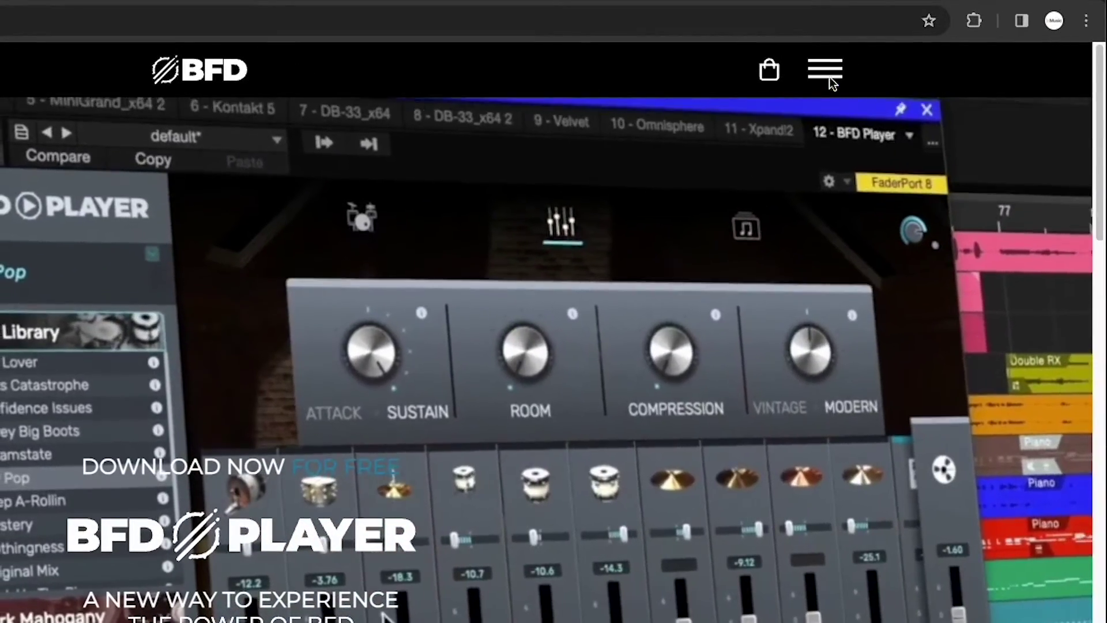
Add the London 70's expansion from BFD Player Expansions to the cart and view the $29.99 cart.
{"action": "left_click", "coordinate": [826, 70]}
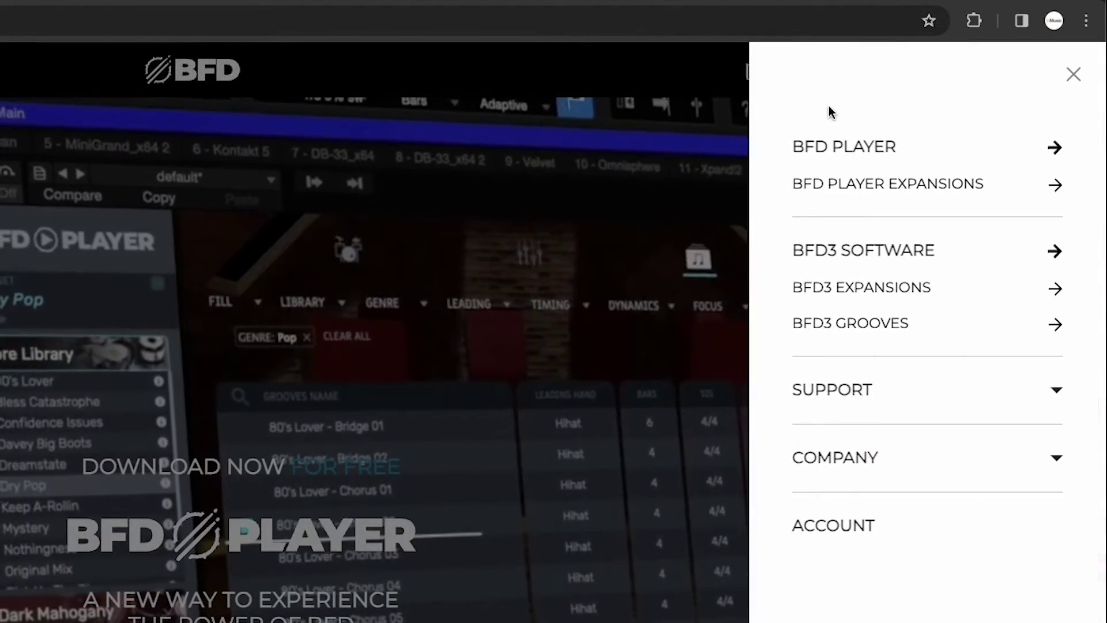
{"action": "left_click", "coordinate": [830, 183]}
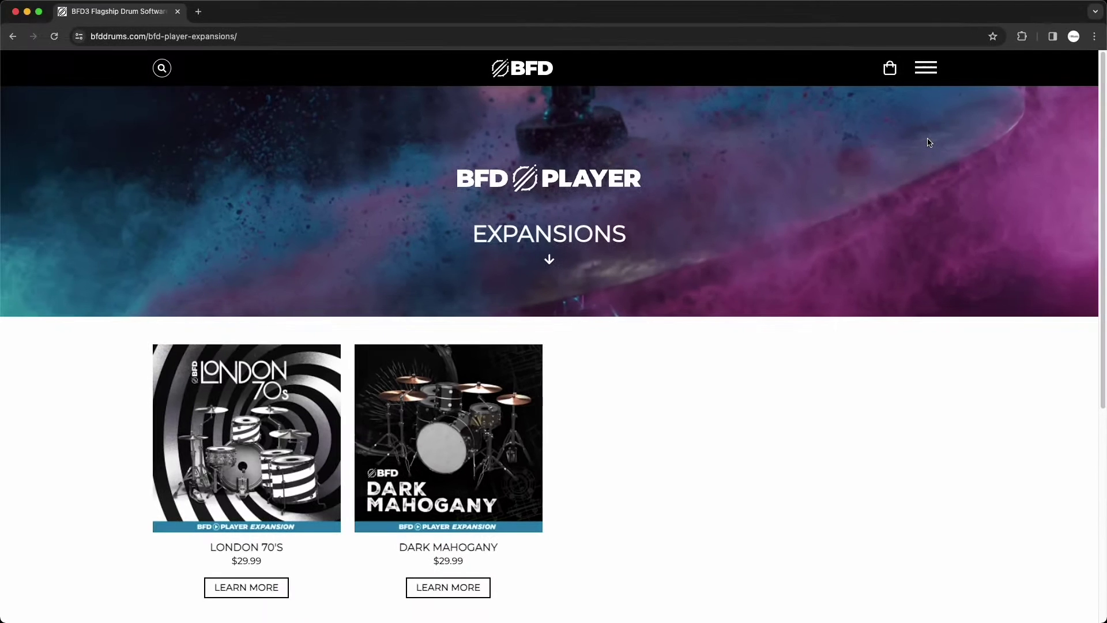
{"action": "scroll", "coordinate": [929, 142], "scroll_direction": "down", "scroll_amount": 3}
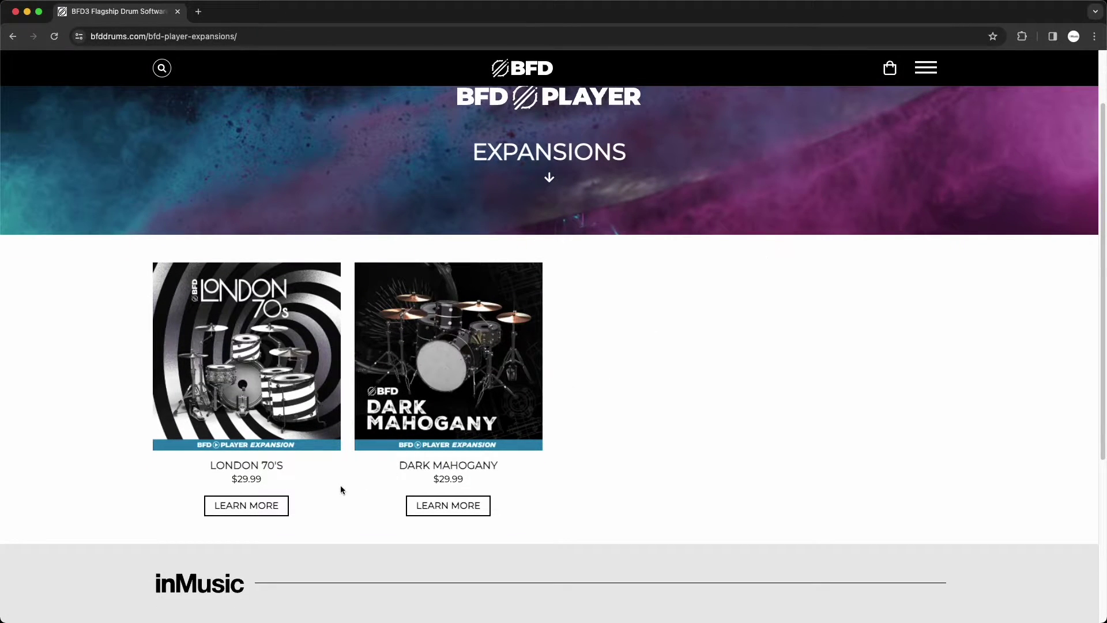
{"action": "left_click", "coordinate": [253, 432]}
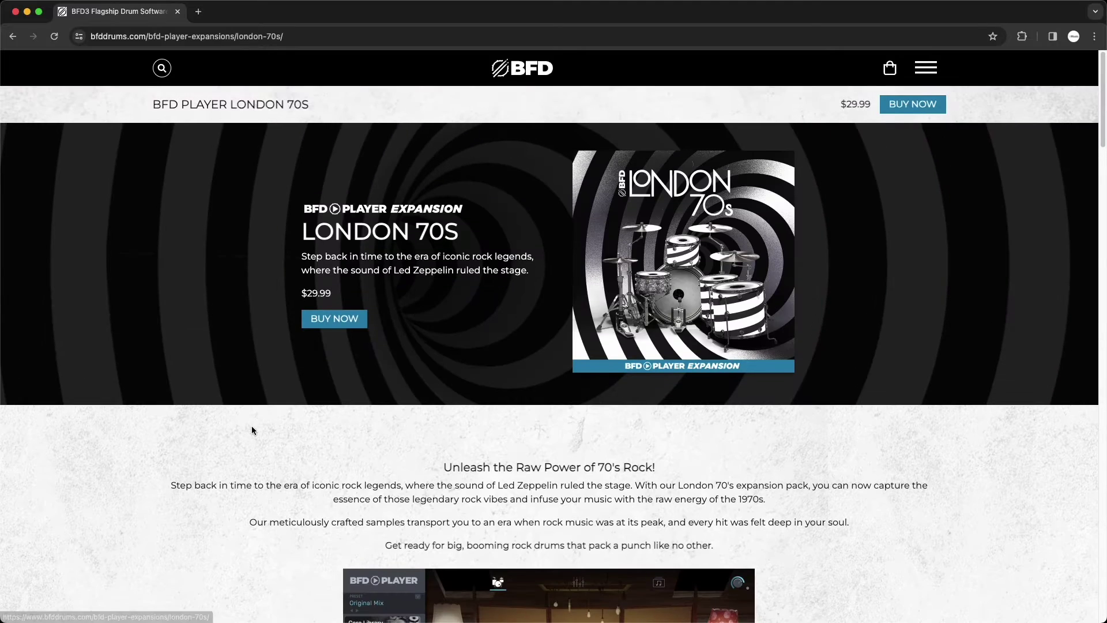
{"action": "left_click", "coordinate": [339, 325]}
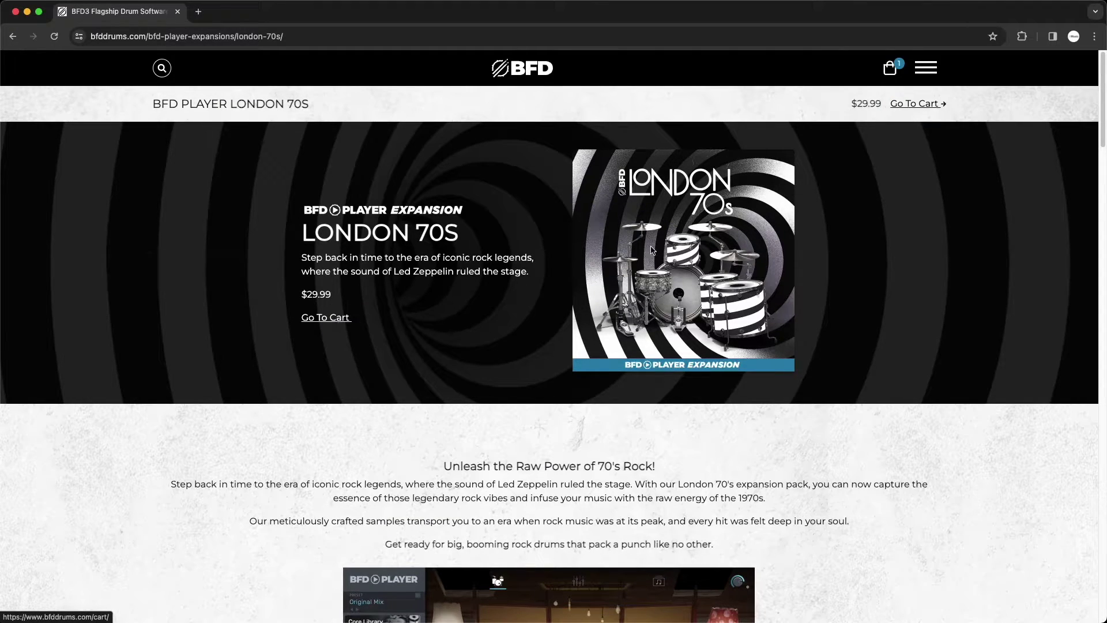
{"action": "left_click", "coordinate": [917, 106]}
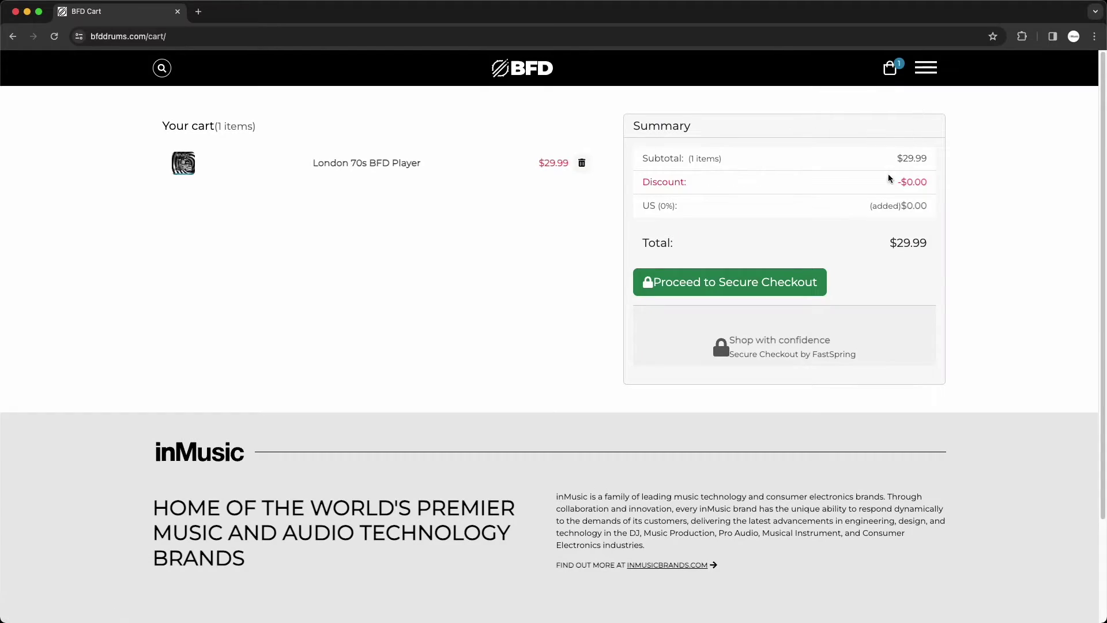
Begin secure checkout and enter the buyer's e-mail address to continue to payment.
{"action": "left_click", "coordinate": [762, 289]}
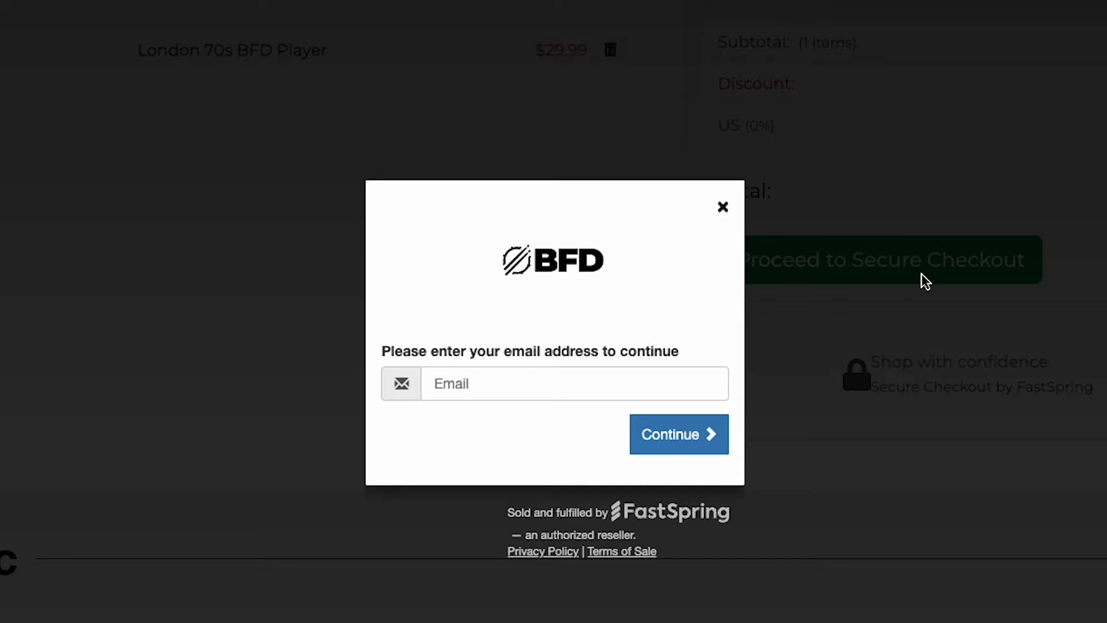
{"action": "left_click", "coordinate": [610, 390]}
{"action": "type", "text": "user@example.com"}
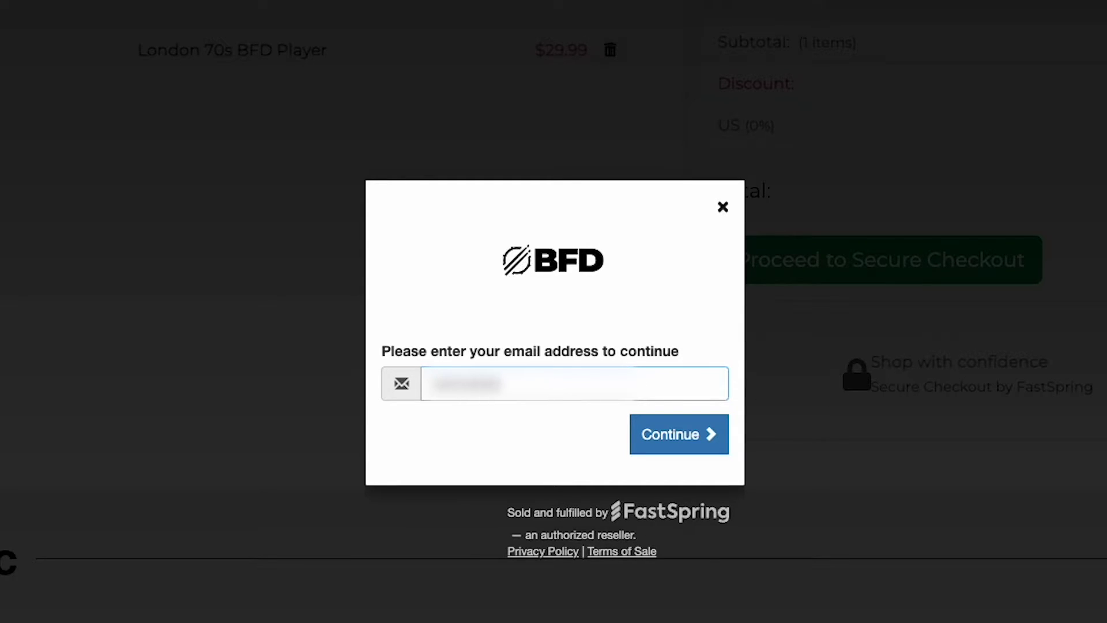
{"action": "type", "text": "mail.com"}
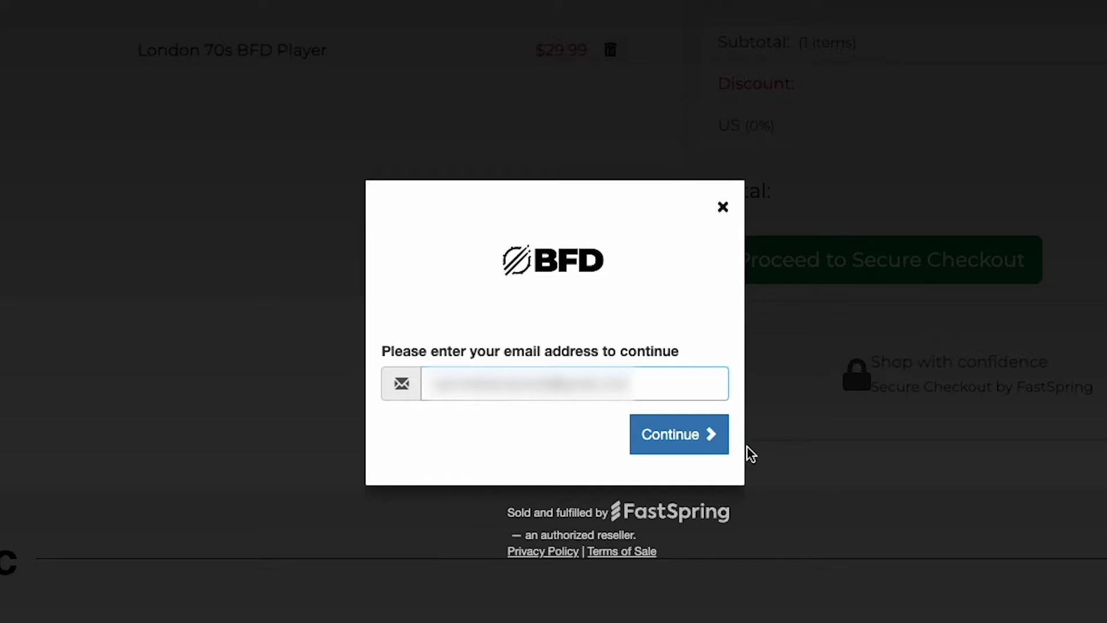
{"action": "left_click", "coordinate": [684, 451]}
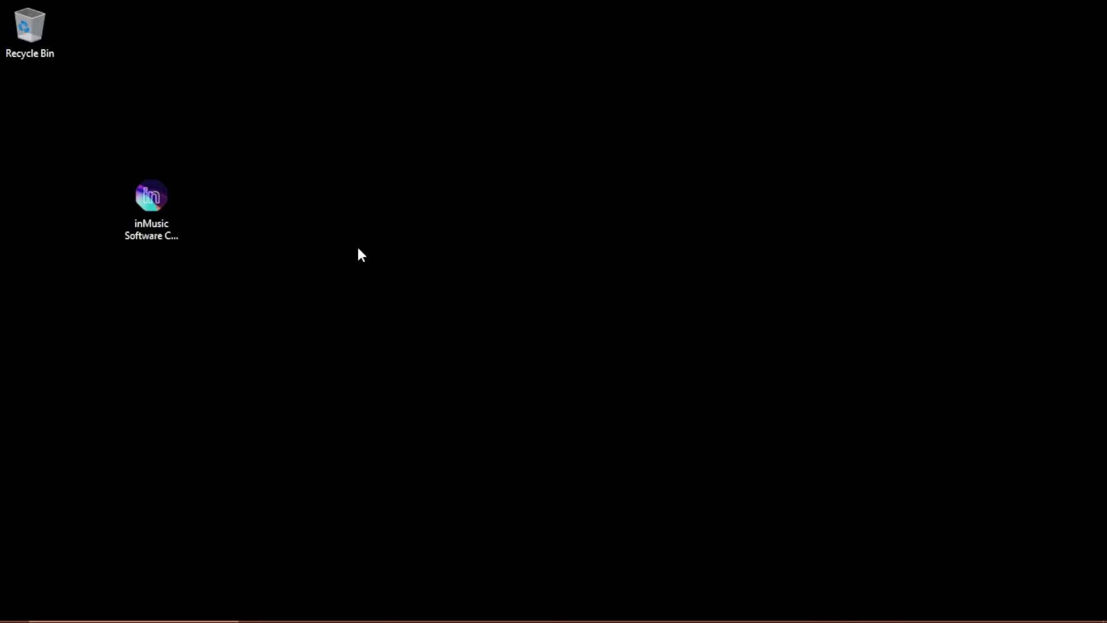
Launch inMusic Software Center from its desktop shortcut.
{"action": "double_click", "coordinate": [151, 198]}
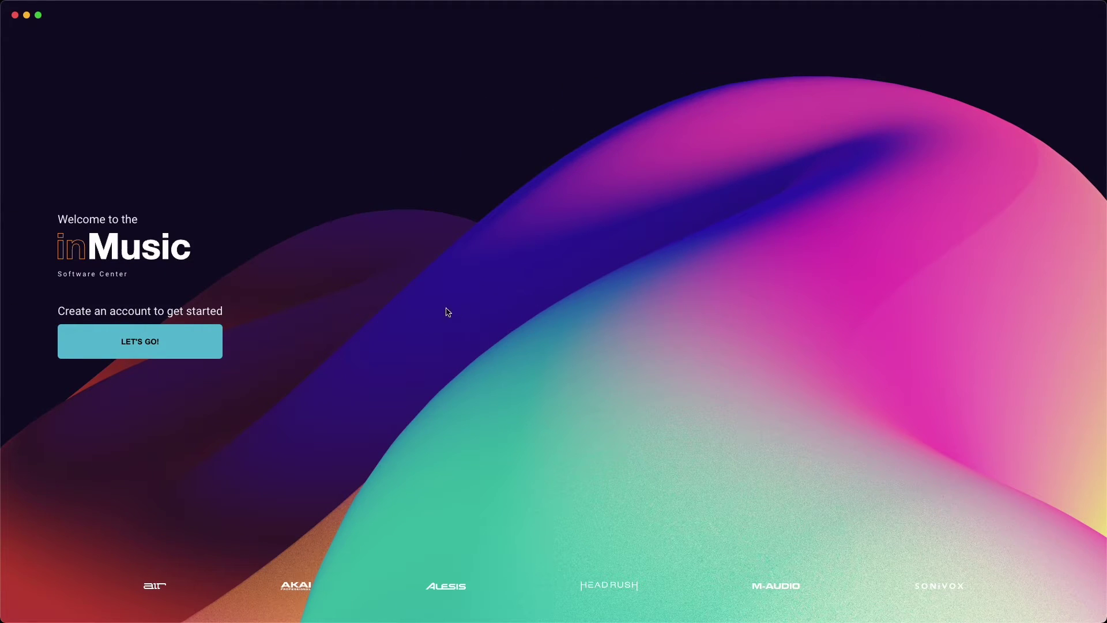
Sign in with the account e-mail and password, then continue and accept profile access.
{"action": "left_click", "coordinate": [200, 354]}
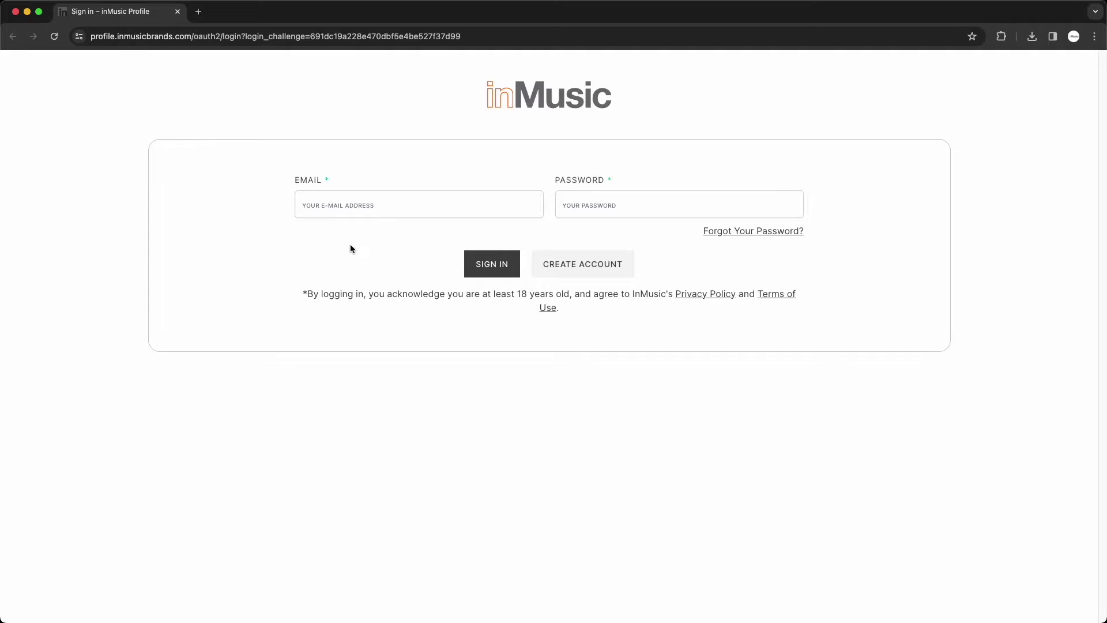
{"action": "left_click", "coordinate": [382, 215]}
{"action": "type", "text": "email@example.com"}
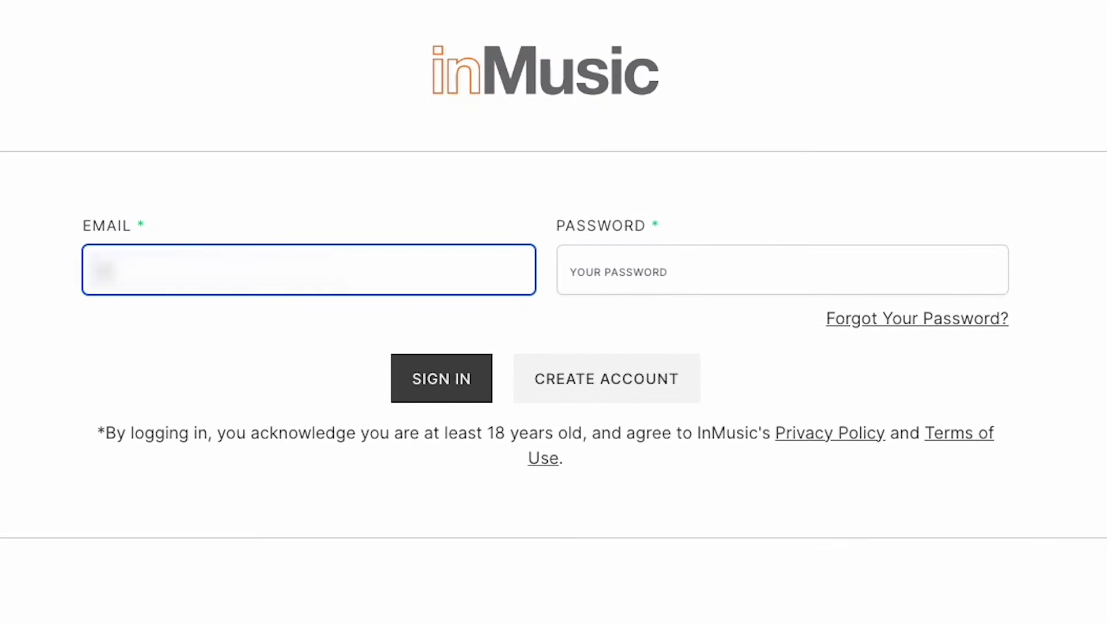
{"action": "type", "text": "@gmail.com"}
{"action": "key", "text": "Tab"}
{"action": "type", "text": "•••••••••••••"}
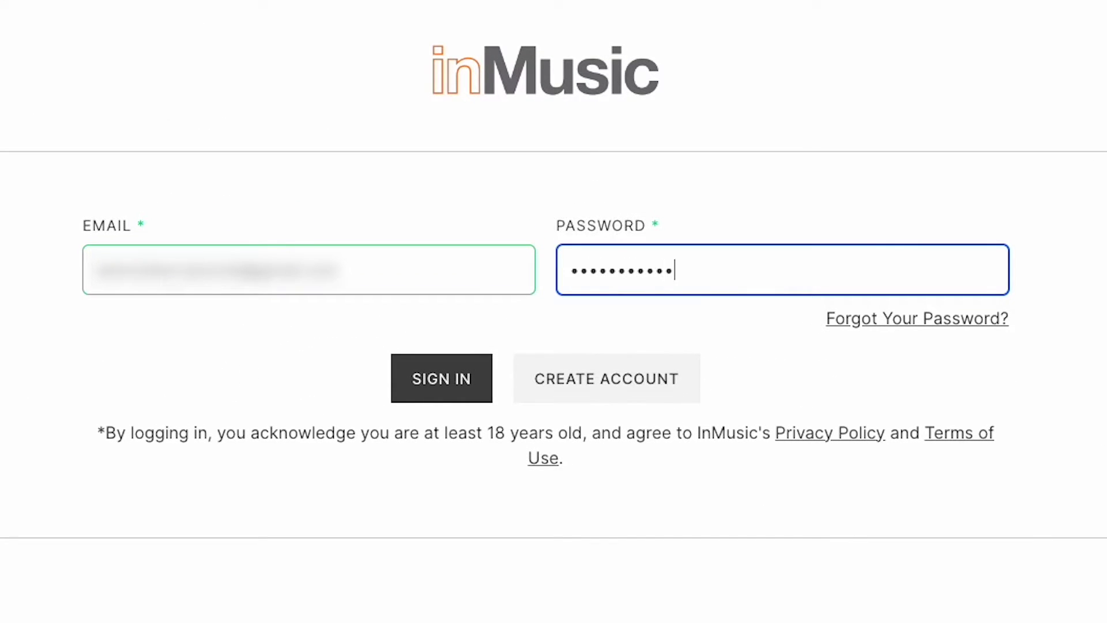
{"action": "key", "text": "Return"}
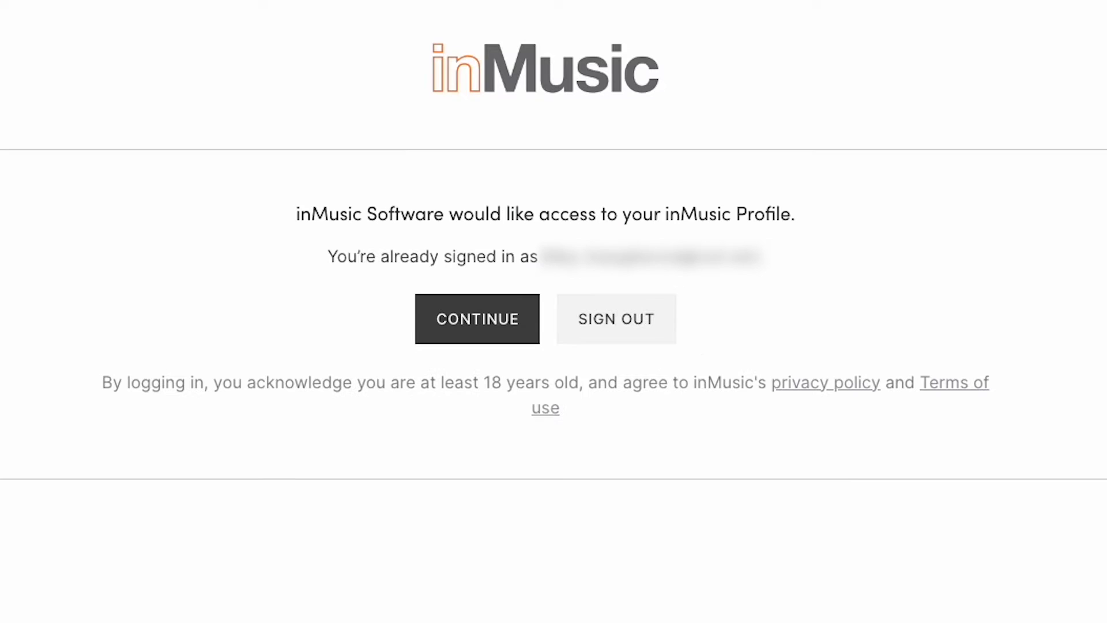
{"action": "left_click", "coordinate": [453, 331]}
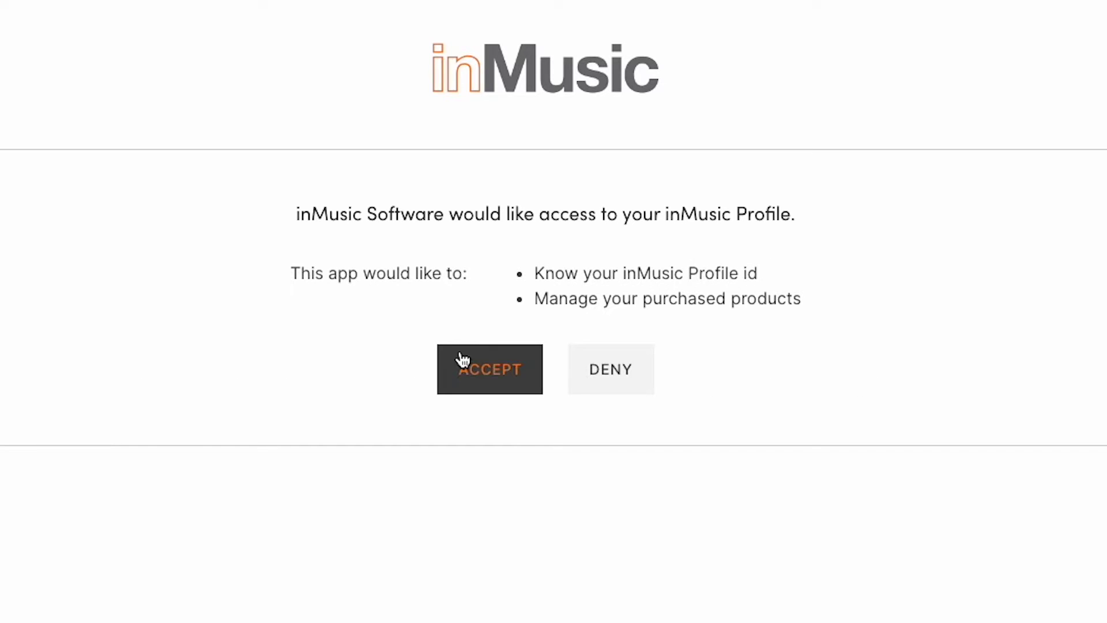
{"action": "left_click", "coordinate": [466, 367]}
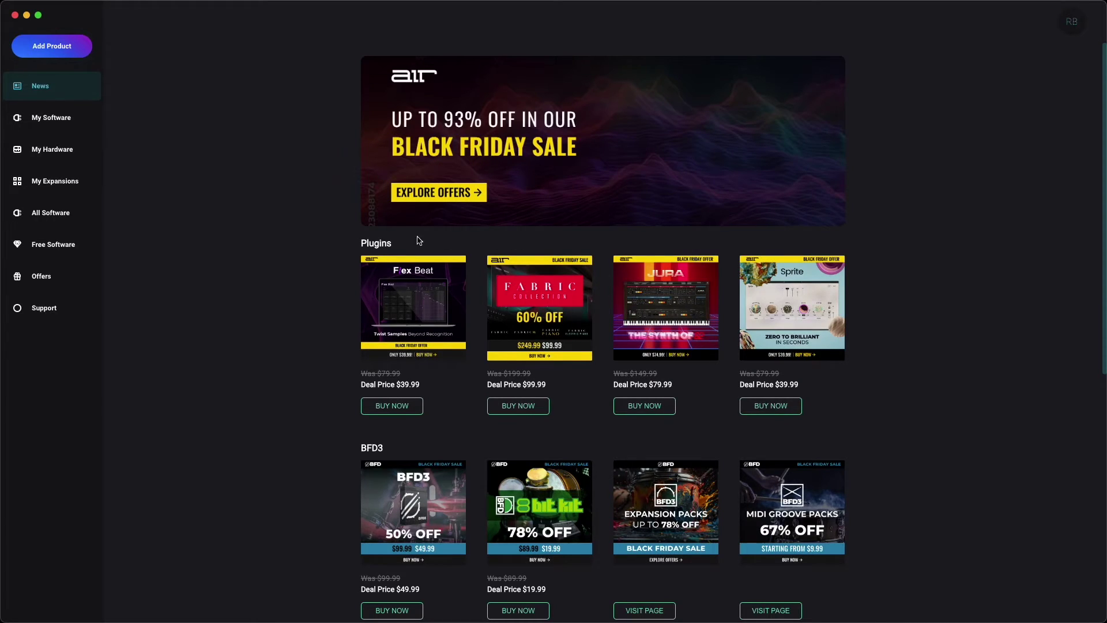
Download the BFD Player London 70s expansion from My Expansions and launch its installer.
{"action": "left_click", "coordinate": [62, 192]}
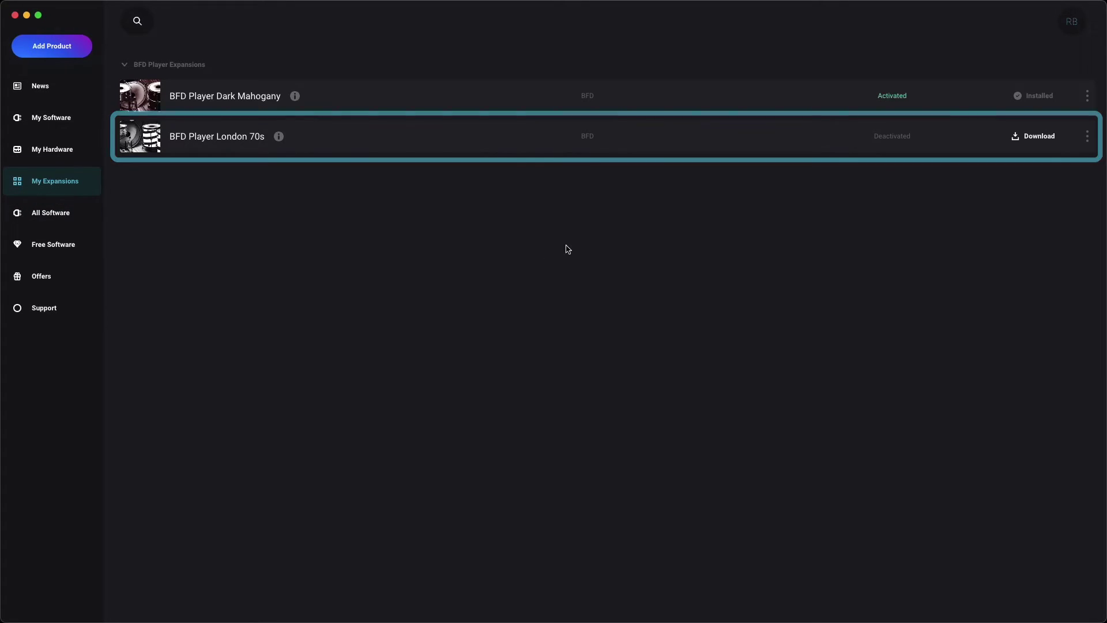
{"action": "left_click", "coordinate": [1029, 144]}
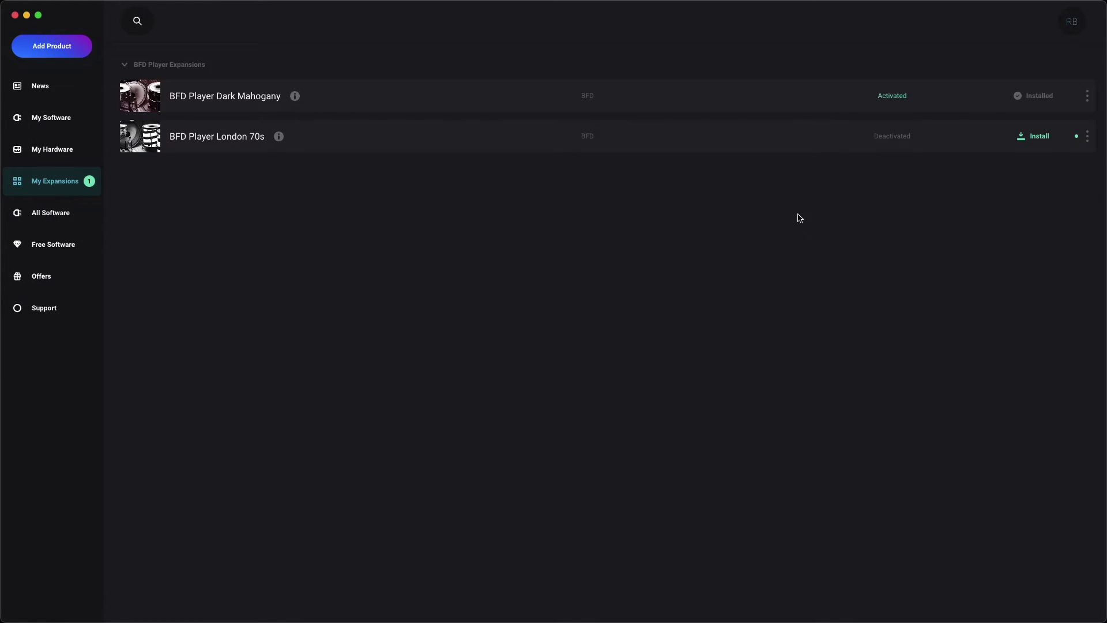
{"action": "left_click", "coordinate": [1029, 139]}
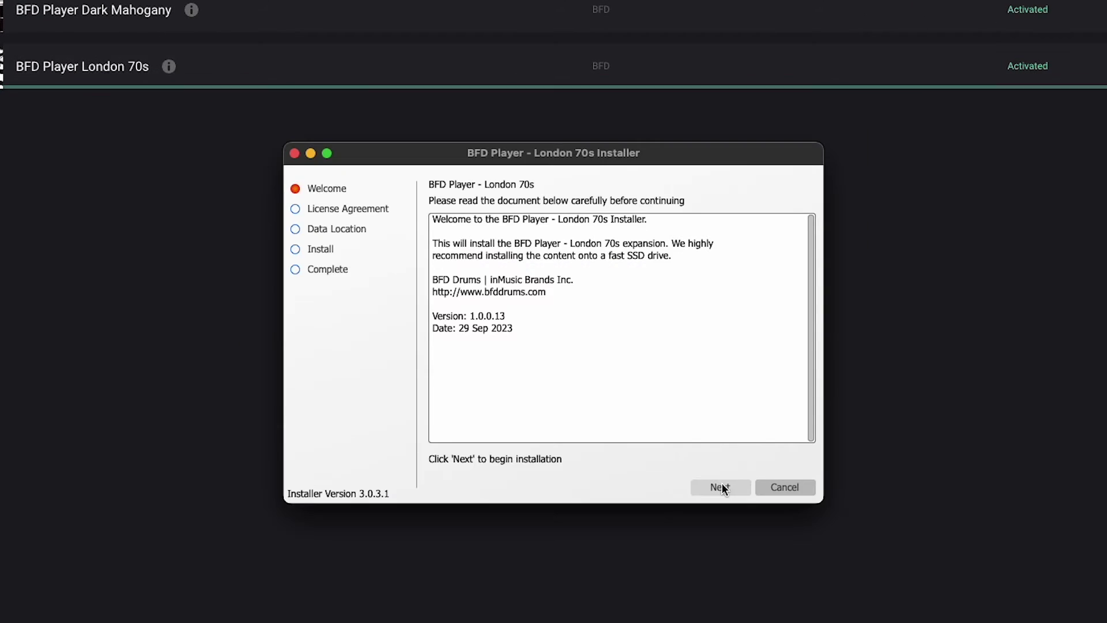
Accept the licence and install London 70s to the default data location.
{"action": "left_click", "coordinate": [721, 487]}
{"action": "left_click", "coordinate": [654, 459]}
{"action": "left_click", "coordinate": [718, 487]}
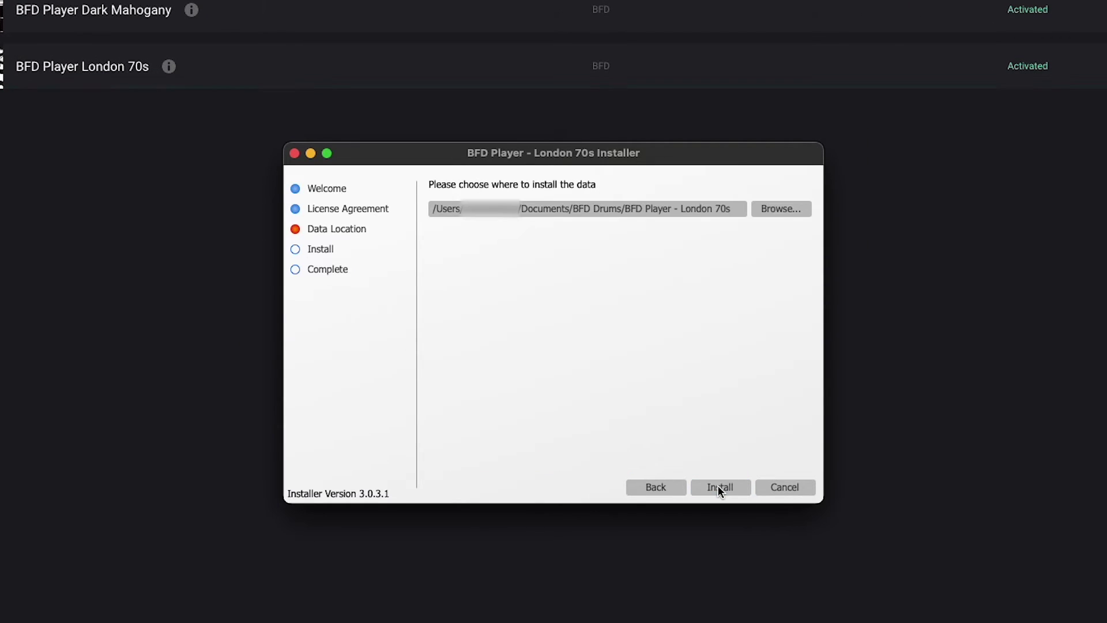
{"action": "left_click", "coordinate": [718, 486]}
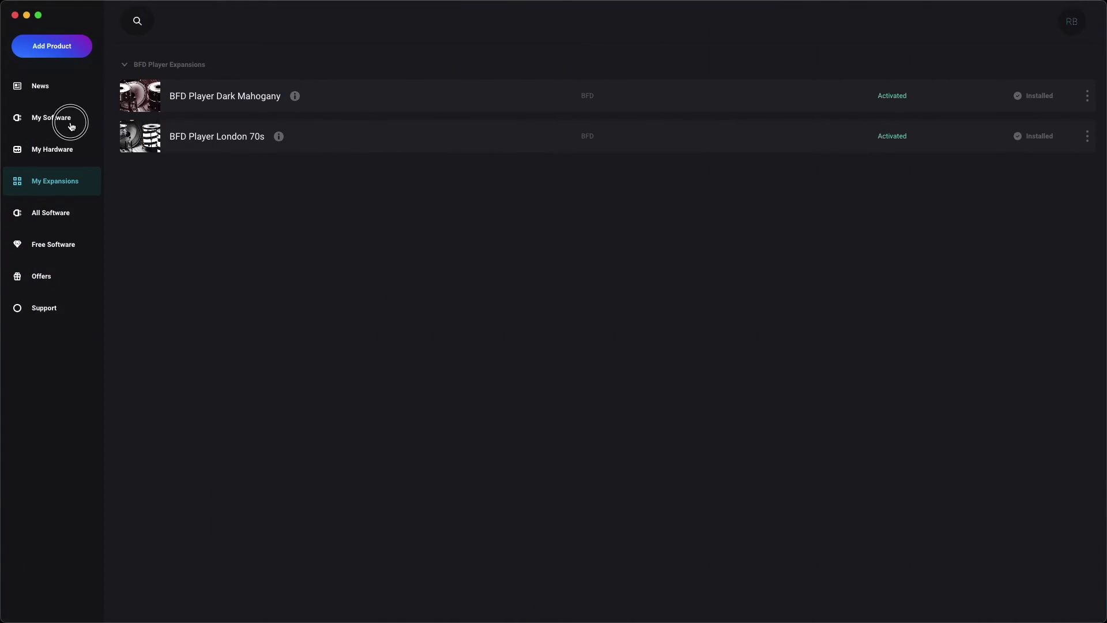
Open BFD Player from My Software and log in to the inMusic profile.
{"action": "left_click", "coordinate": [70, 125]}
{"action": "left_click", "coordinate": [1033, 96]}
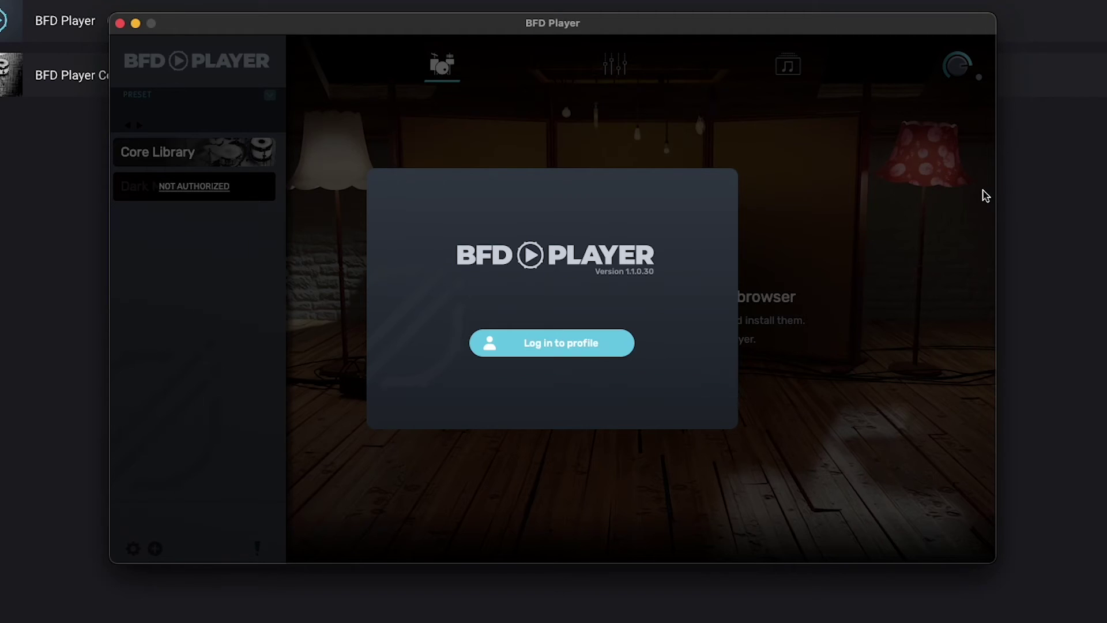
{"action": "left_click", "coordinate": [606, 344]}
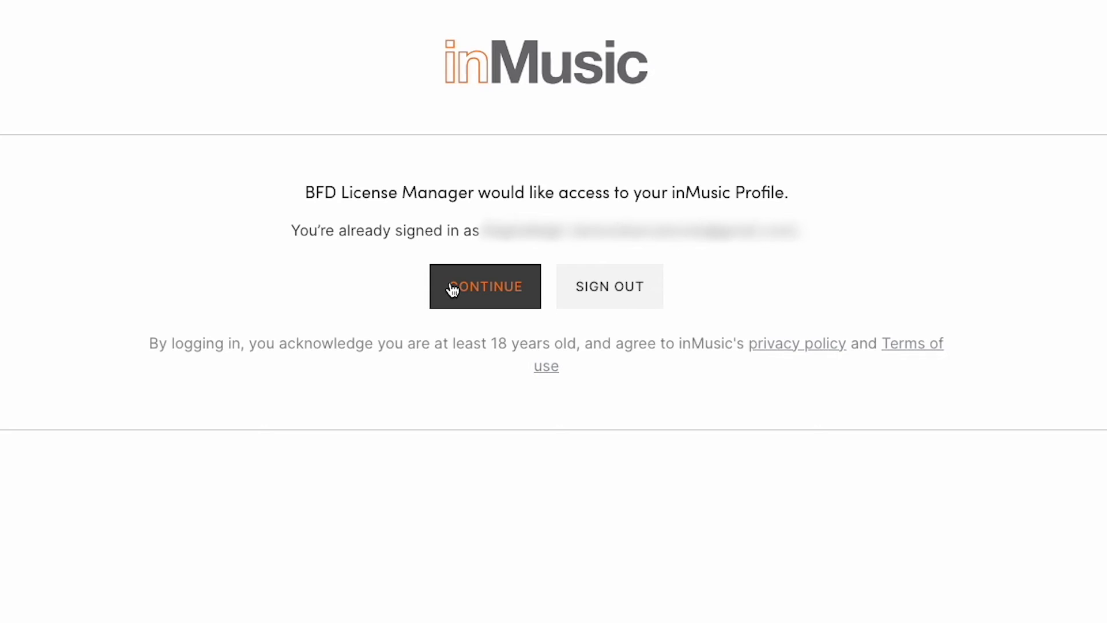
{"action": "left_click", "coordinate": [452, 289]}
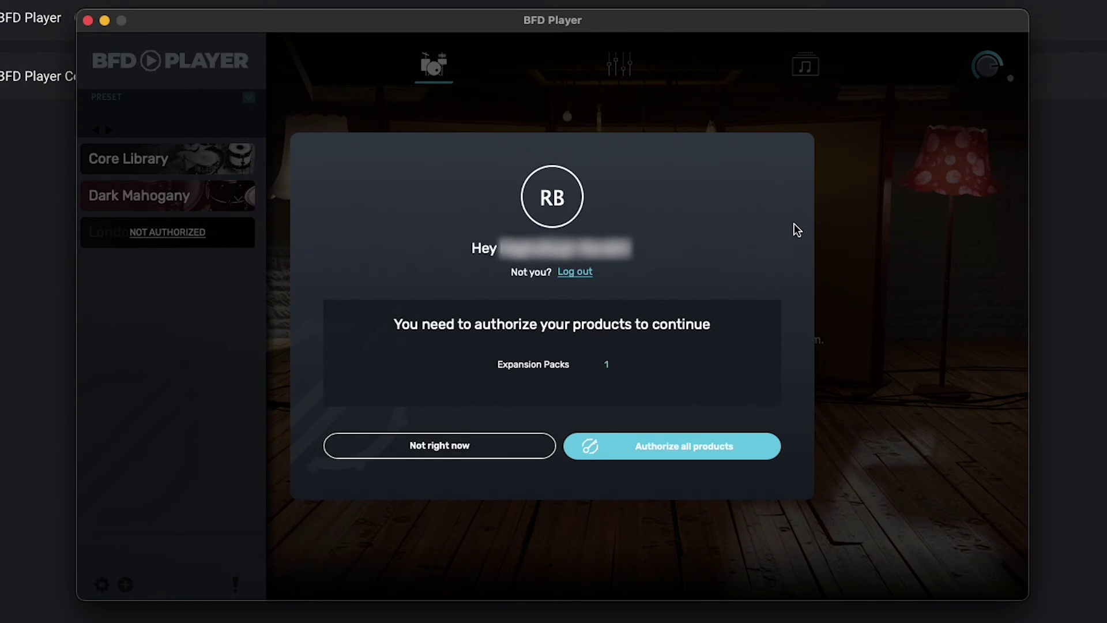
Authorize all products, making London 70s available, and confirm with OK.
{"action": "left_click", "coordinate": [753, 444]}
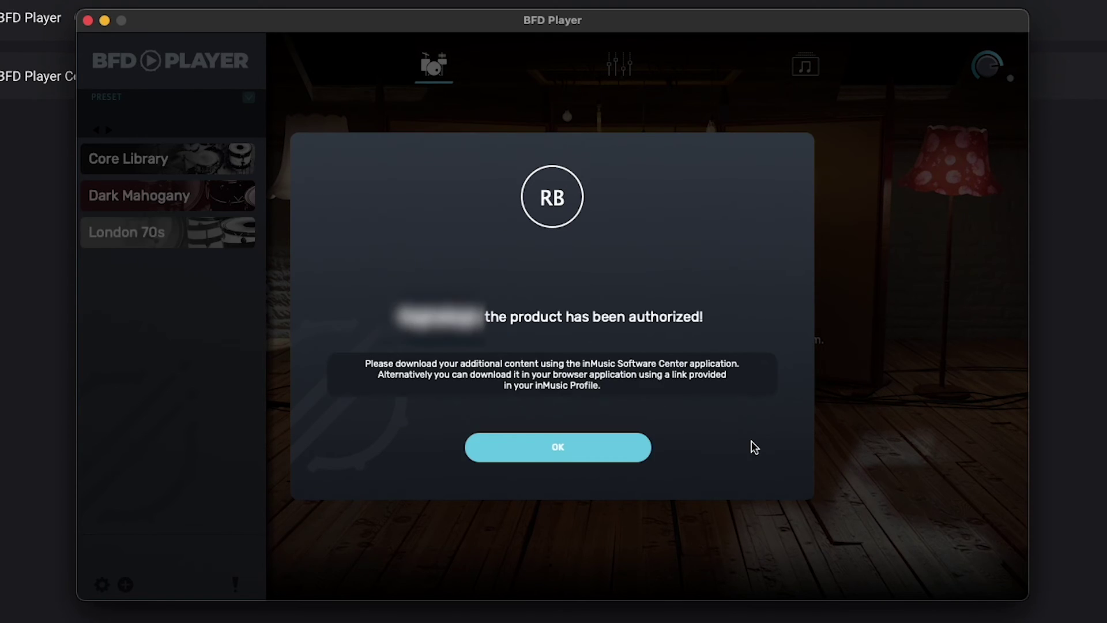
{"action": "left_click", "coordinate": [631, 453]}
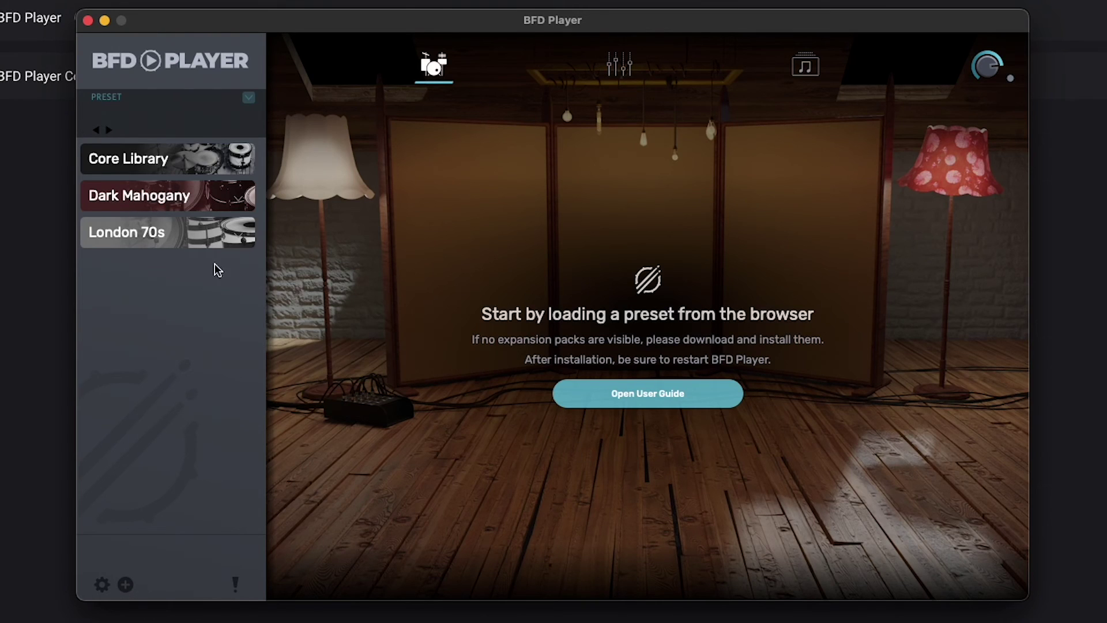
Load the London 70s Motel Swansea preset to put the striped kit on stage.
{"action": "left_click", "coordinate": [180, 241]}
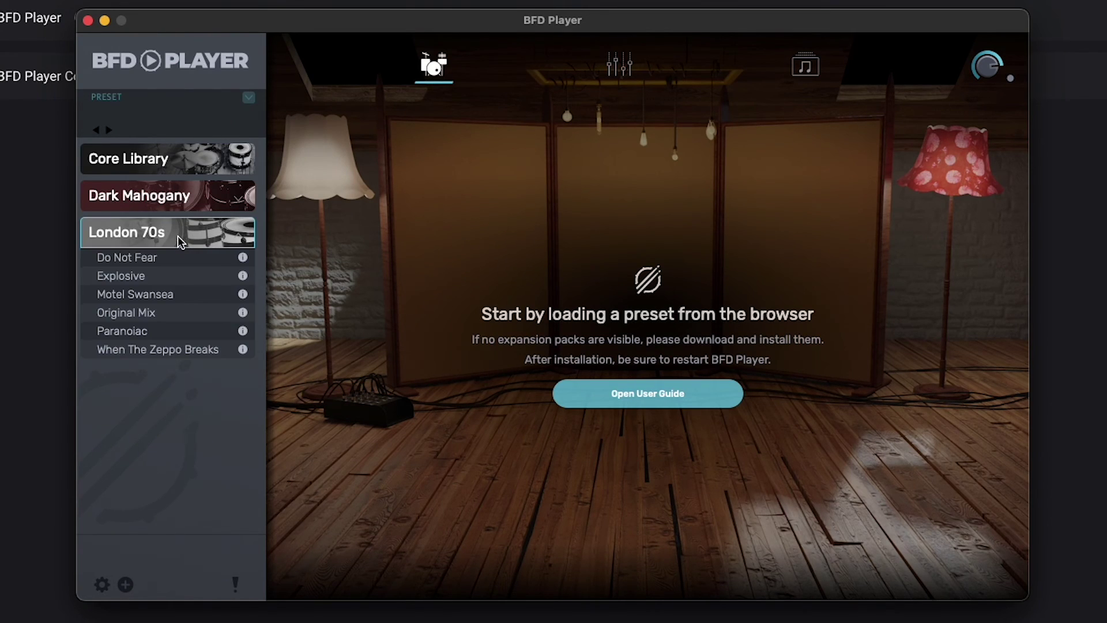
{"action": "left_click", "coordinate": [165, 295]}
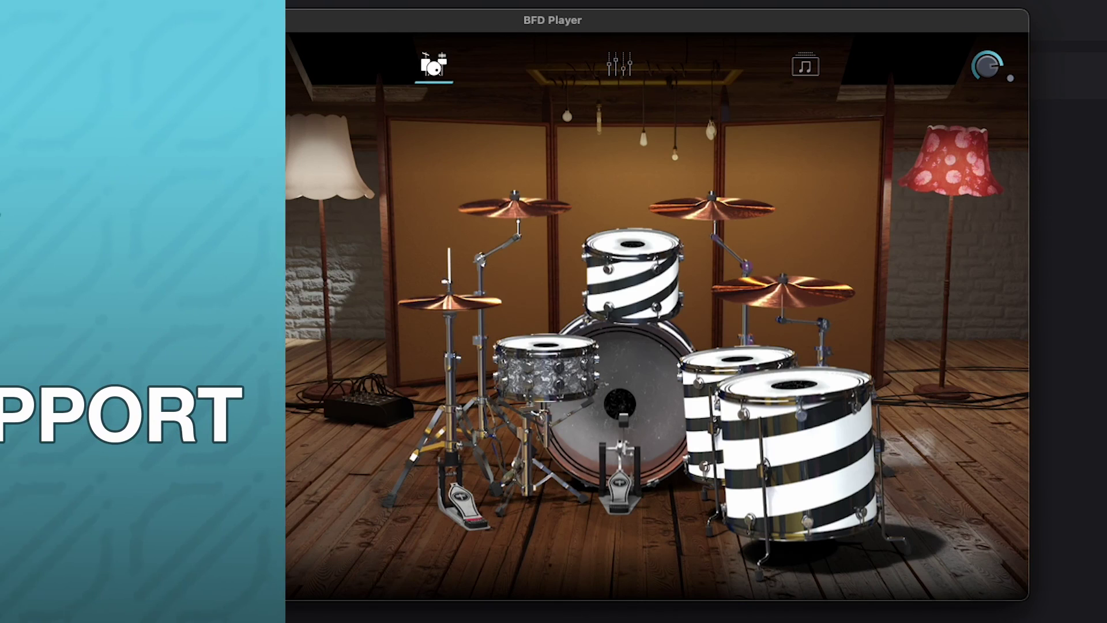